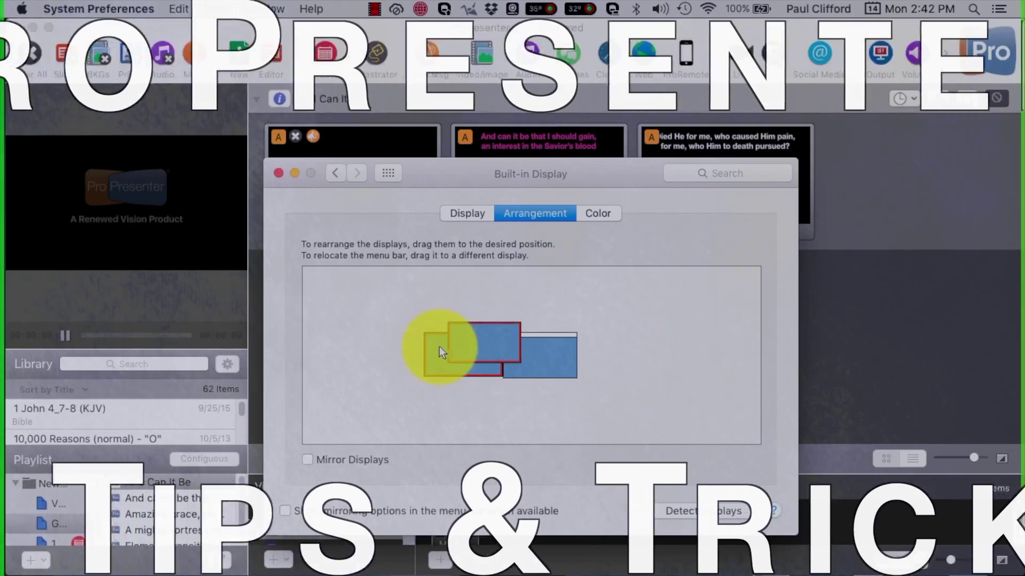
Send the 'Twas grace slide to output, then slide 1 again
drag(439, 347, 469, 353)
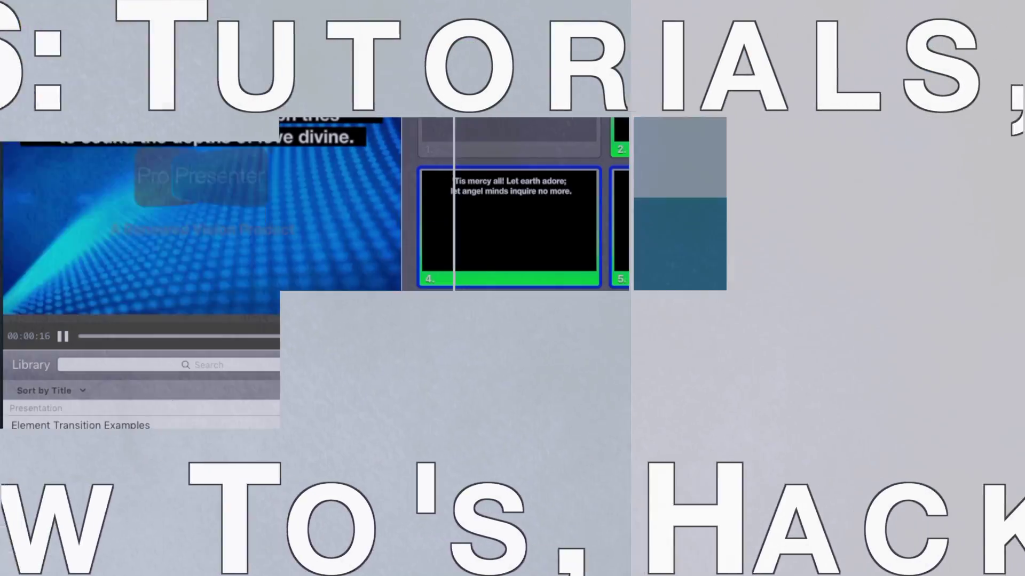
right_click(693, 260)
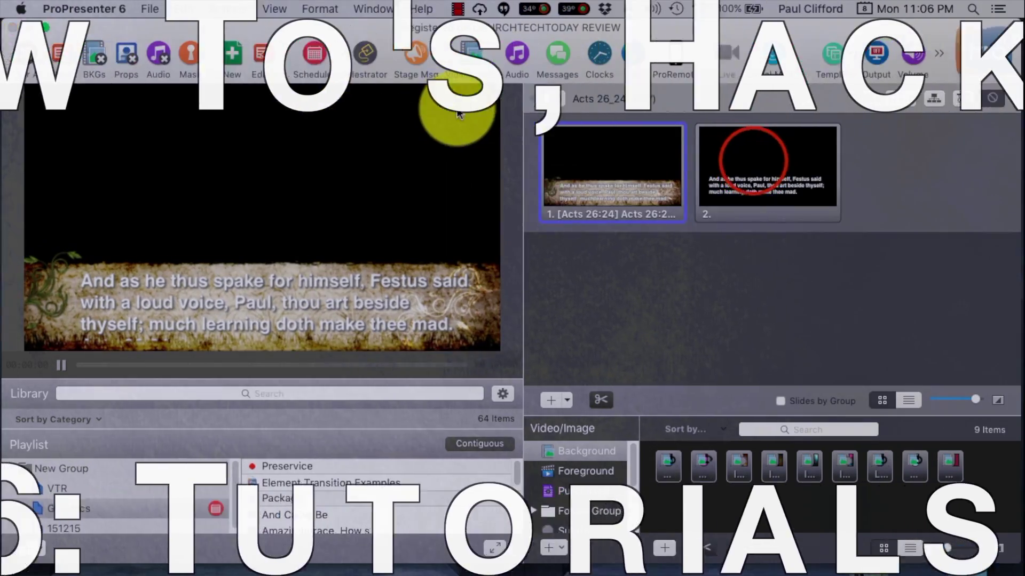
click(744, 154)
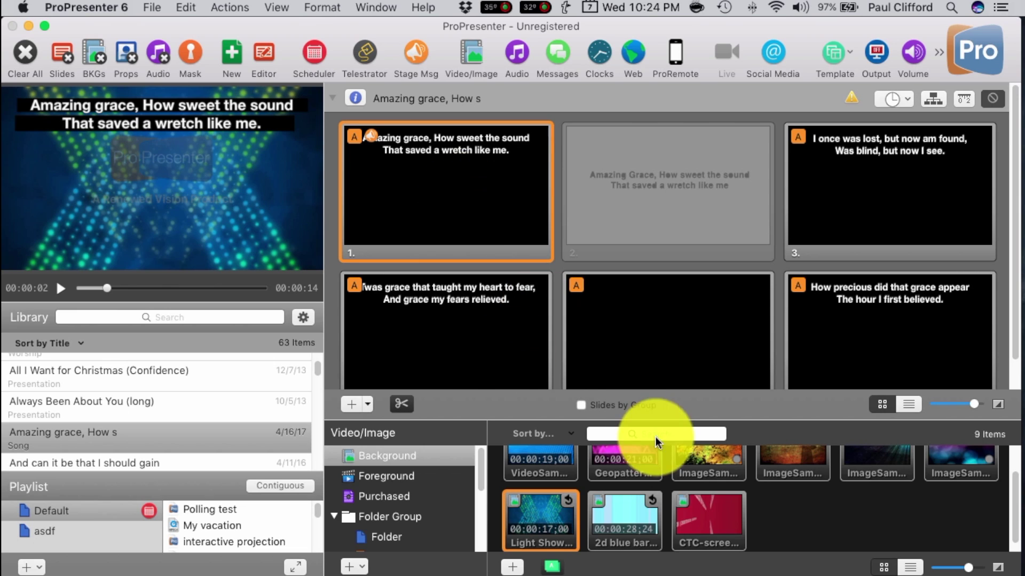
click(447, 324)
click(472, 180)
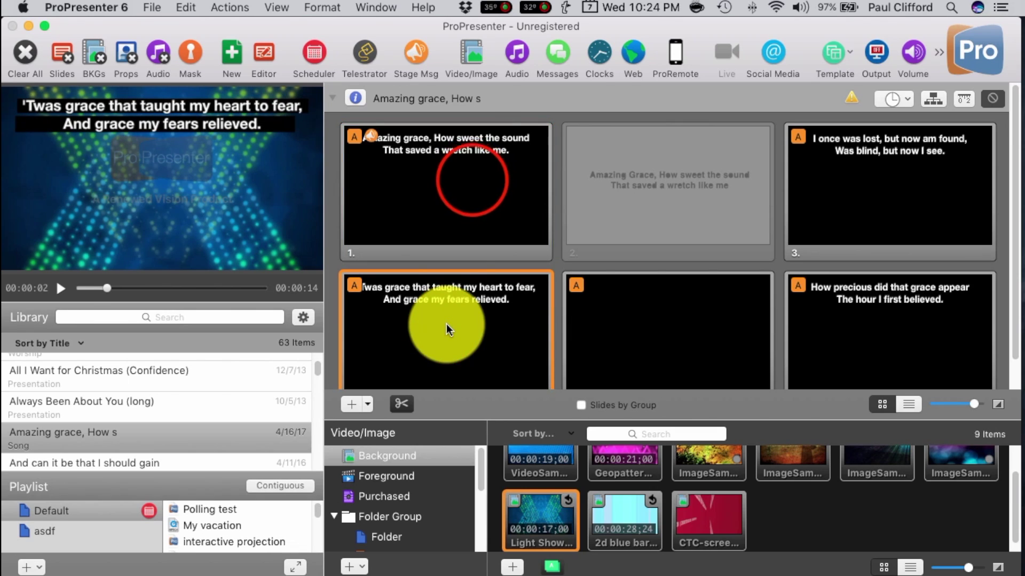
Apply basic white lower third Template 1 to slide 1 and show it on output
right_click(472, 180)
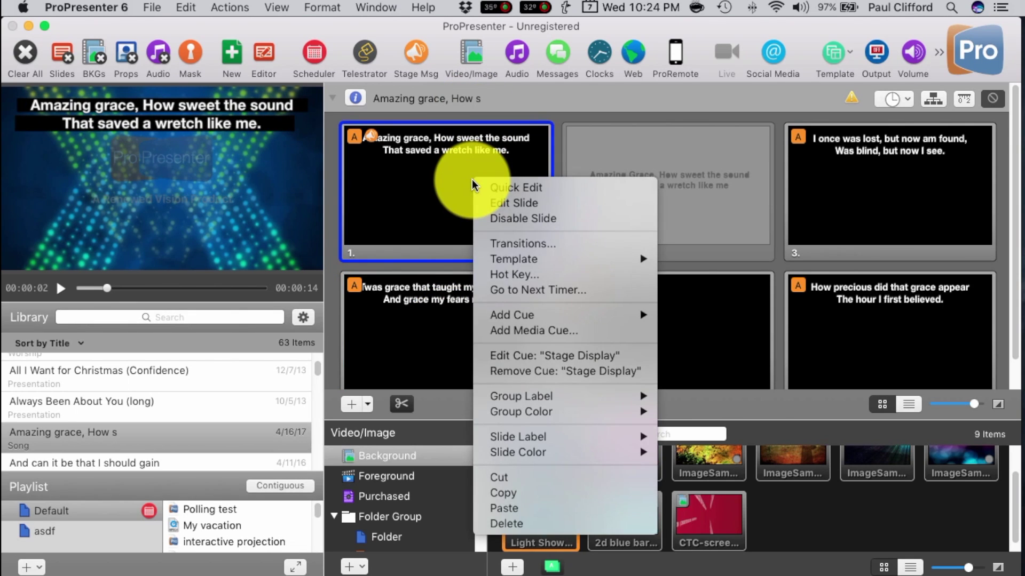
mouse_move(511, 260)
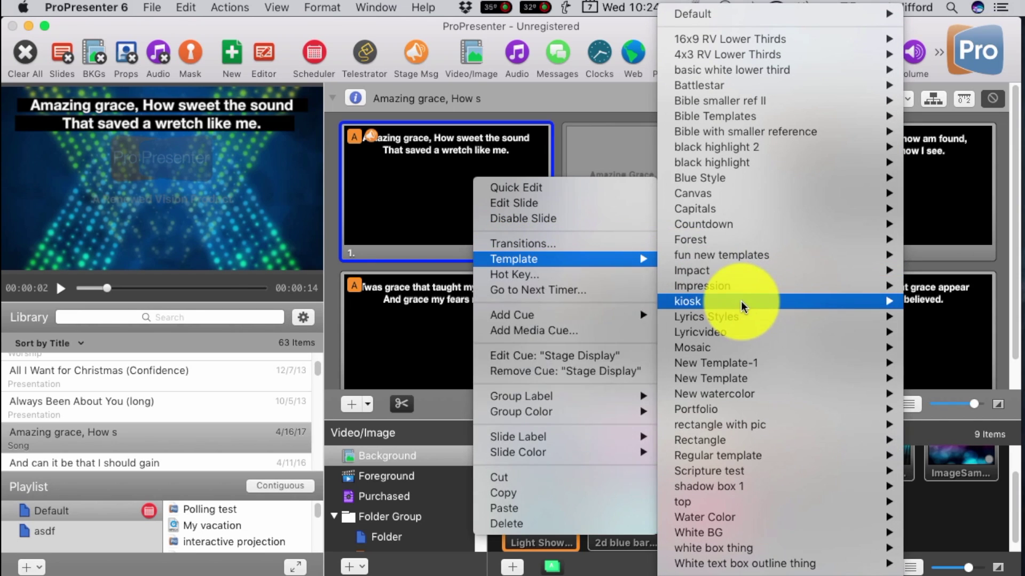
mouse_move(744, 302)
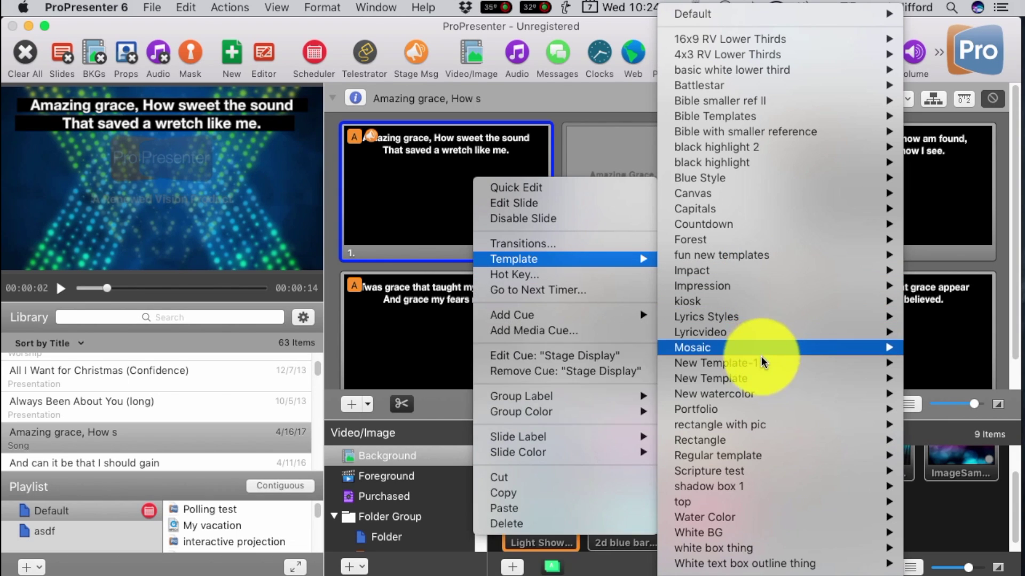
mouse_move(758, 378)
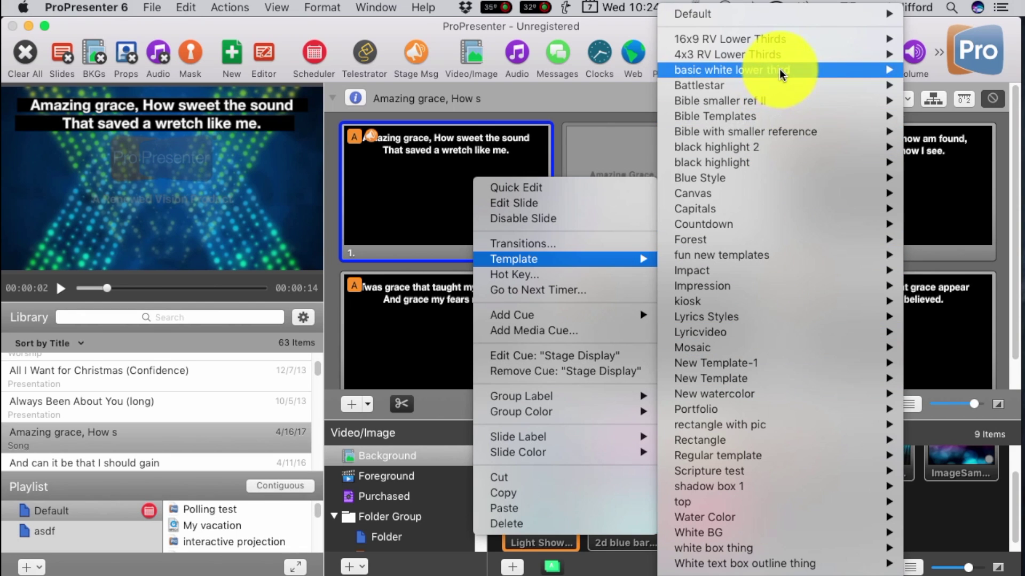
mouse_move(777, 69)
click(611, 85)
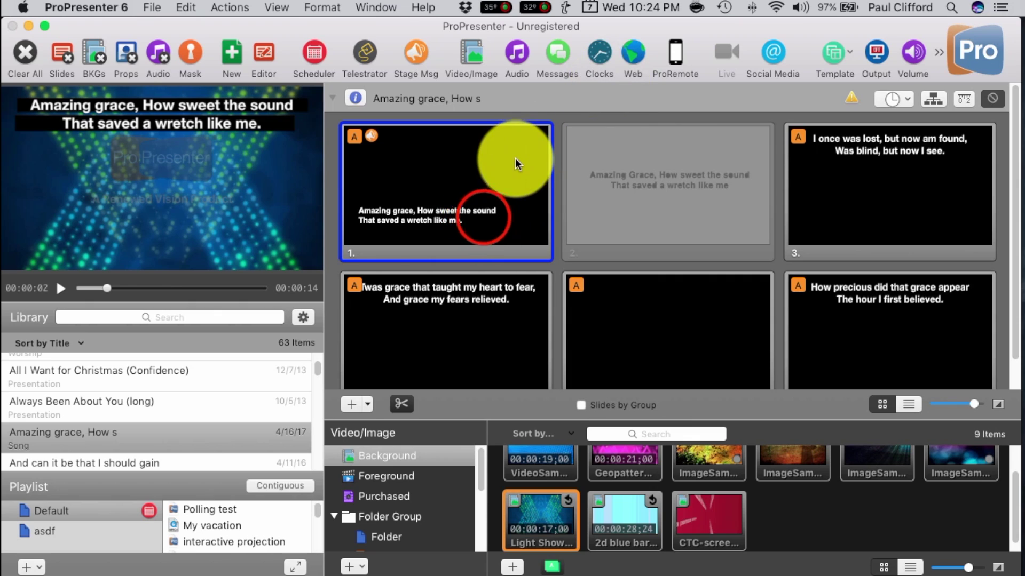
click(482, 216)
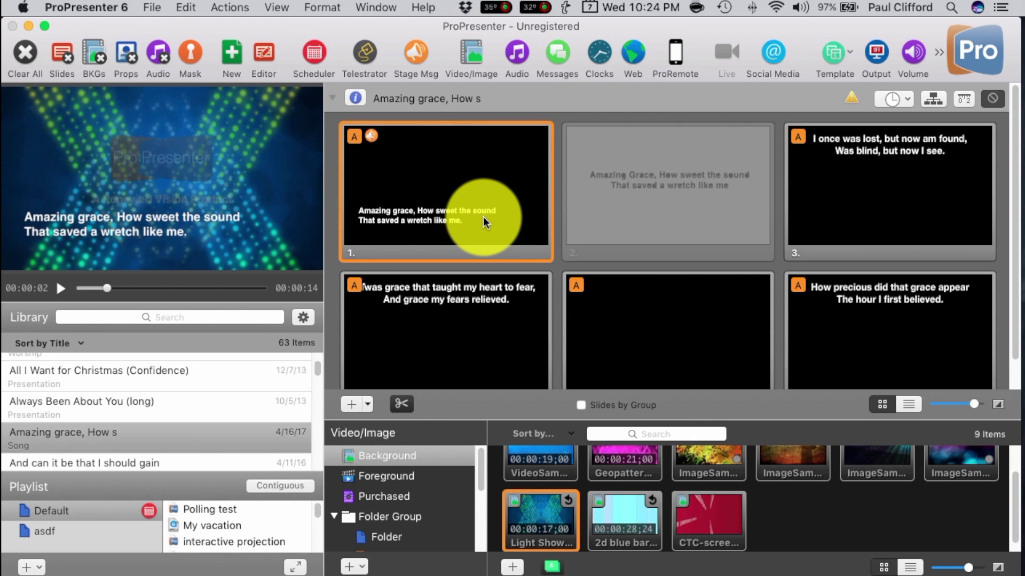
Put slide 1 live, then open it in the editor with Edit Slide
click(449, 180)
right_click(448, 180)
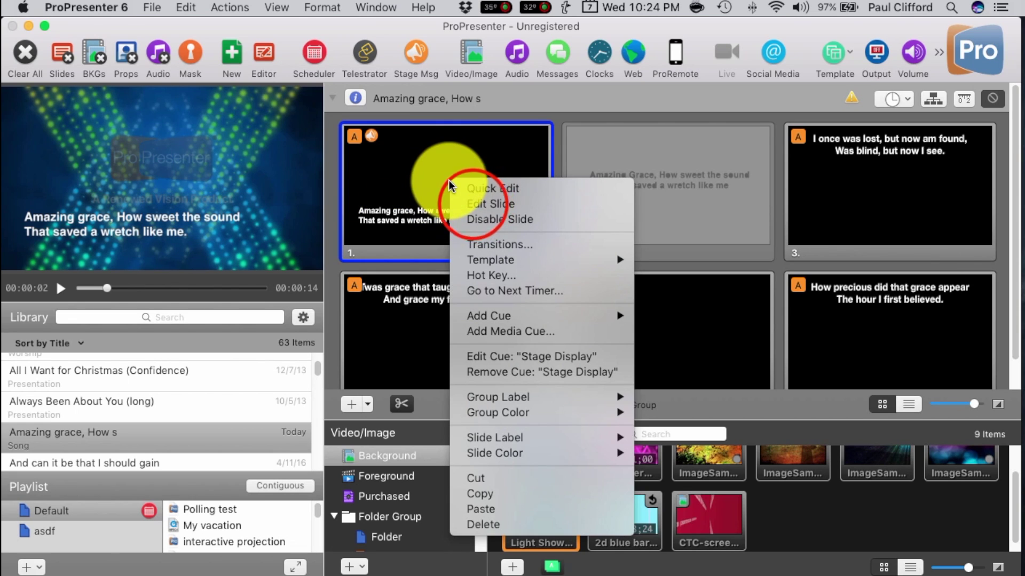
click(473, 207)
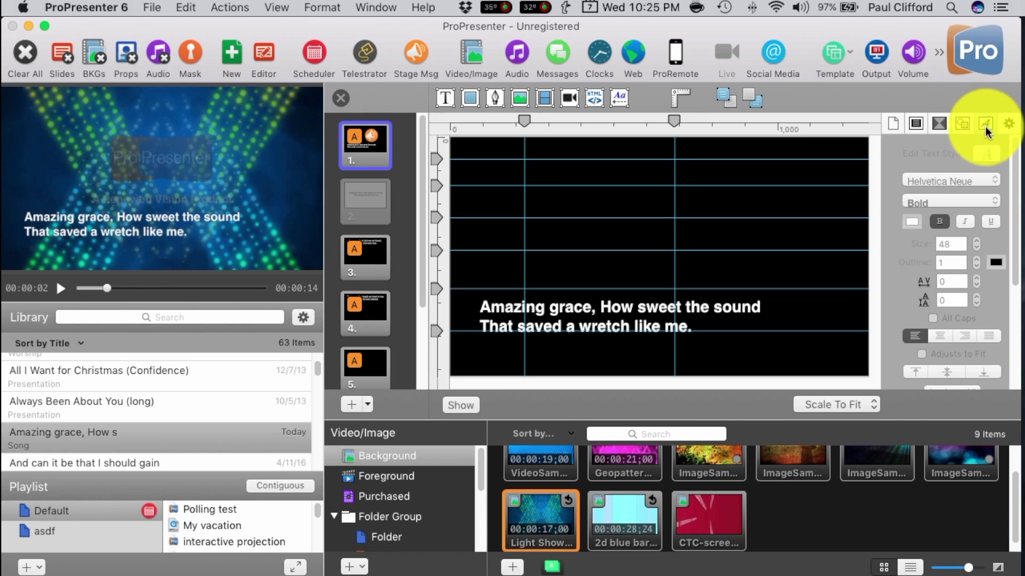
scroll(937, 203, down, 5)
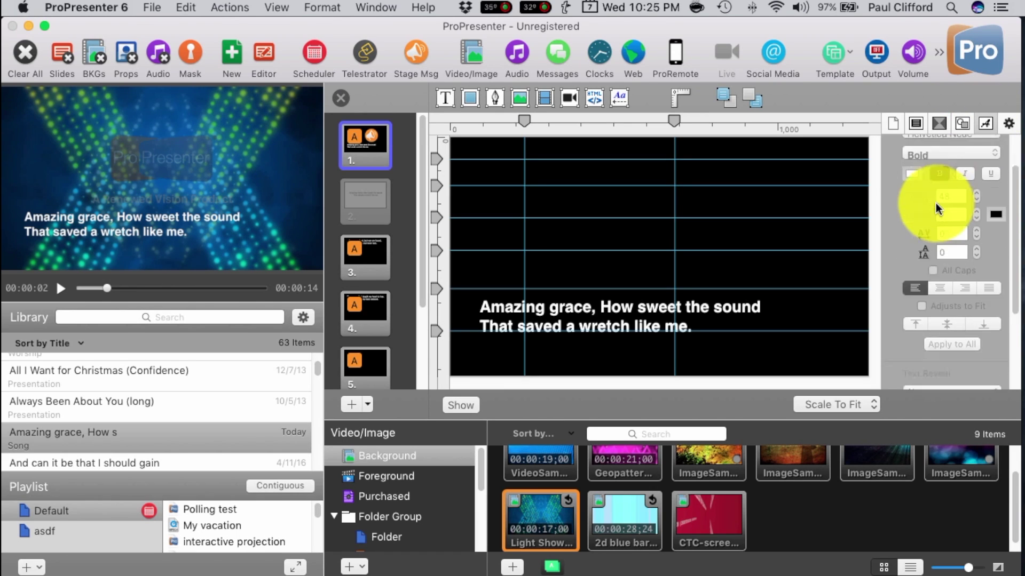
Select the lyric text box and enable Line Background in the Text inspector
click(569, 315)
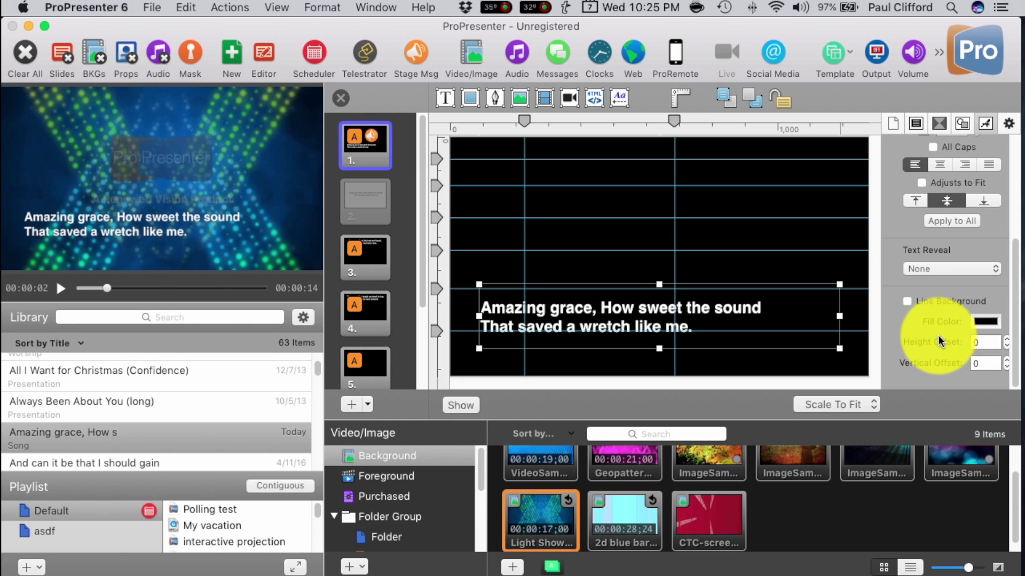
click(907, 300)
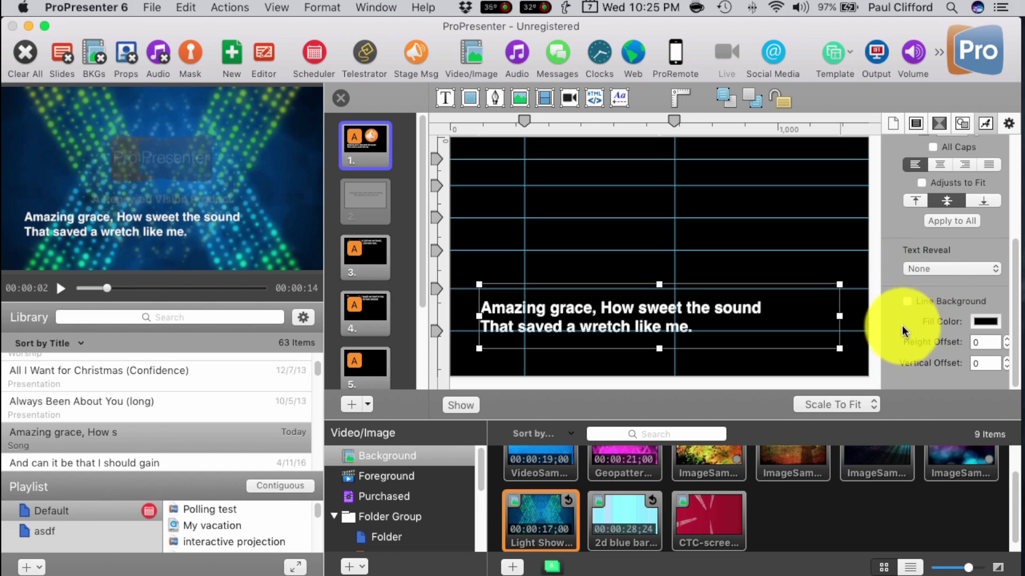
click(913, 300)
click(908, 301)
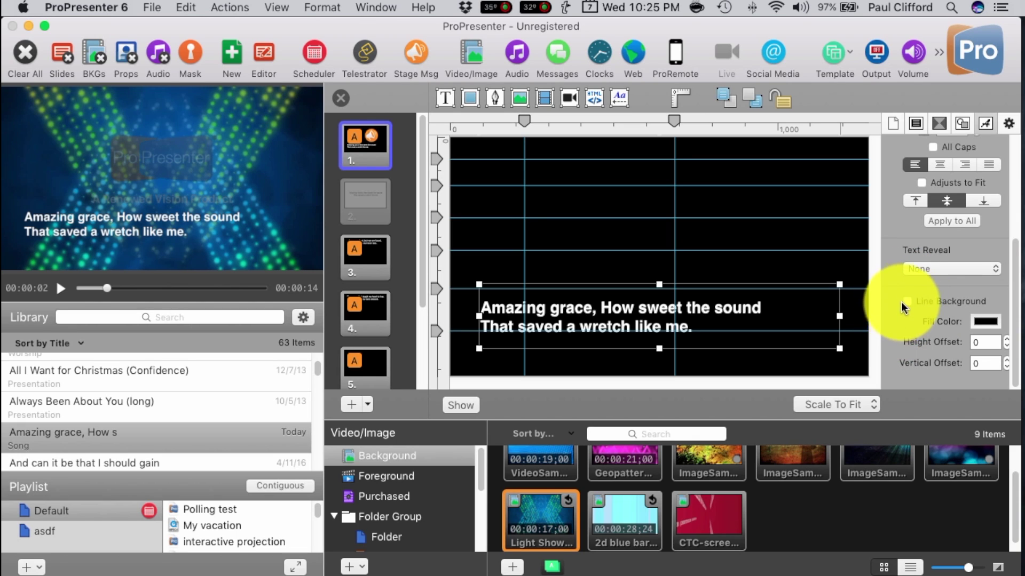
click(902, 302)
click(907, 302)
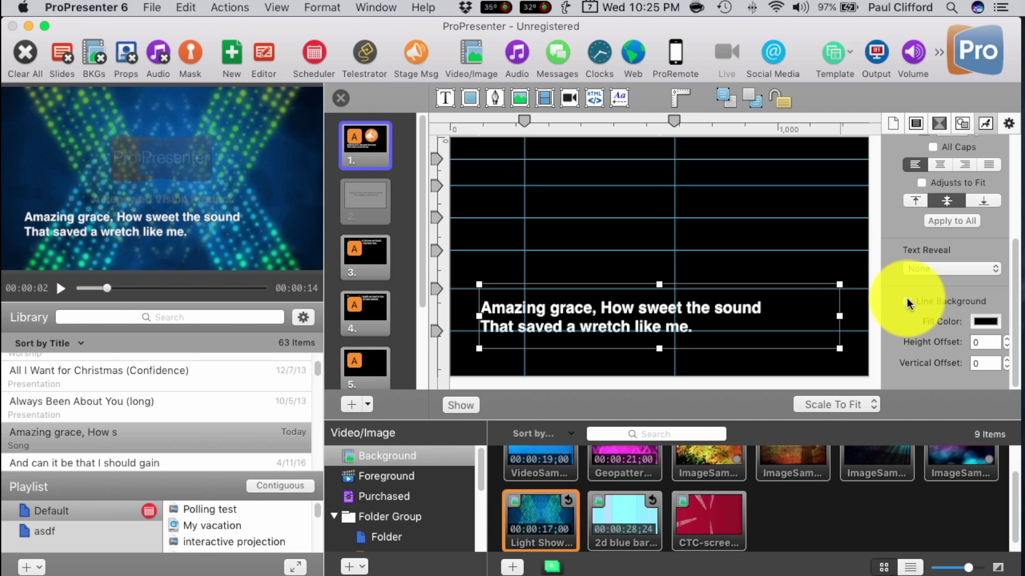
click(906, 300)
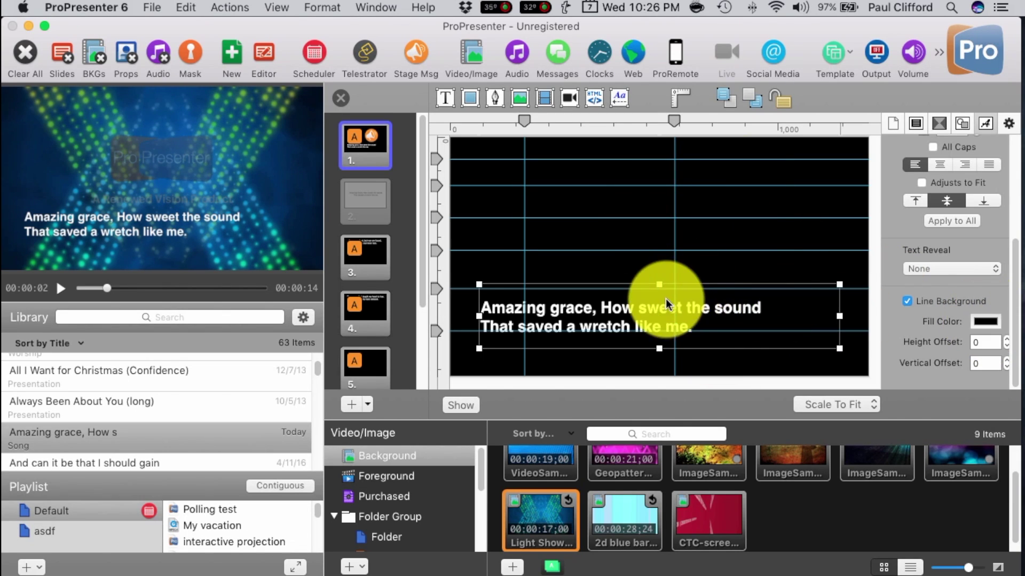
click(985, 320)
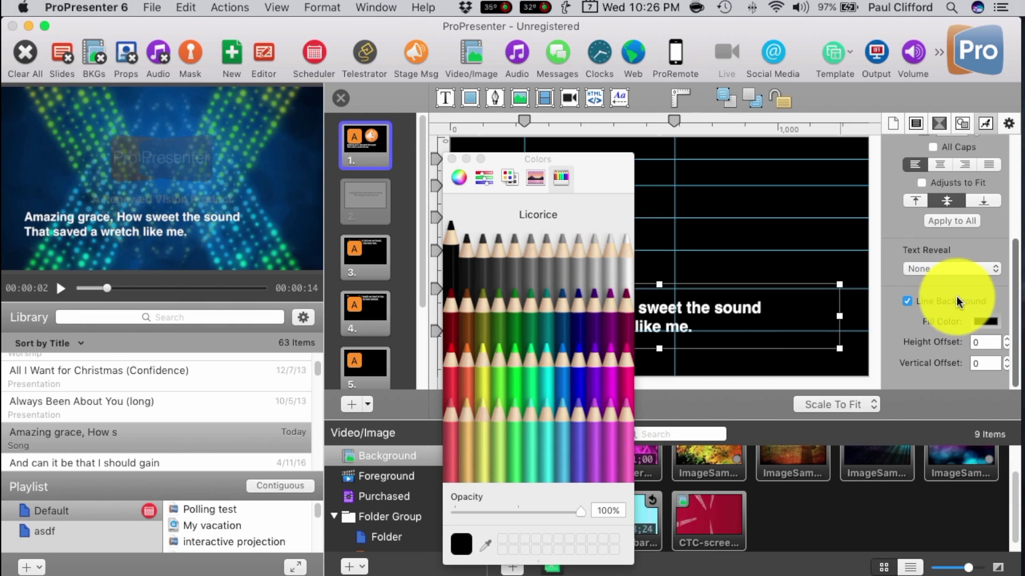
Fill the line background with the Sea Foam crayon and close the Colors window
click(531, 359)
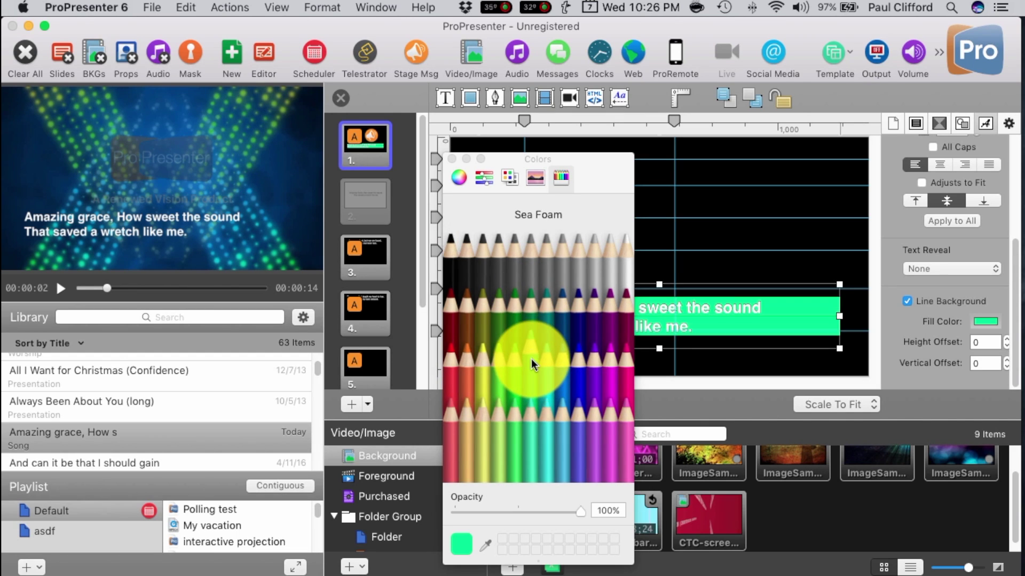
click(449, 157)
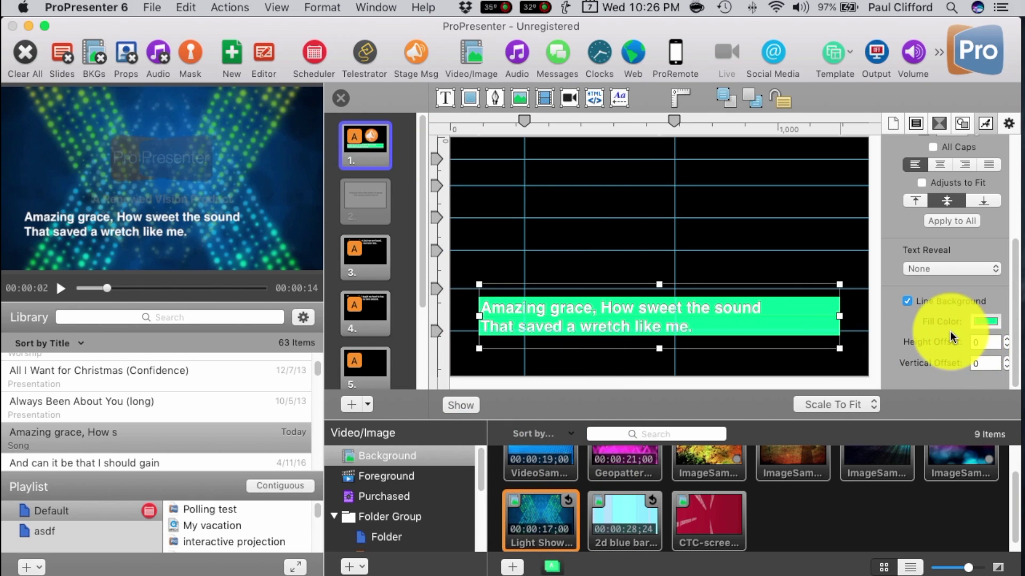
click(1009, 340)
Lower the line background's Height Offset to -20
click(1009, 340)
click(1008, 347)
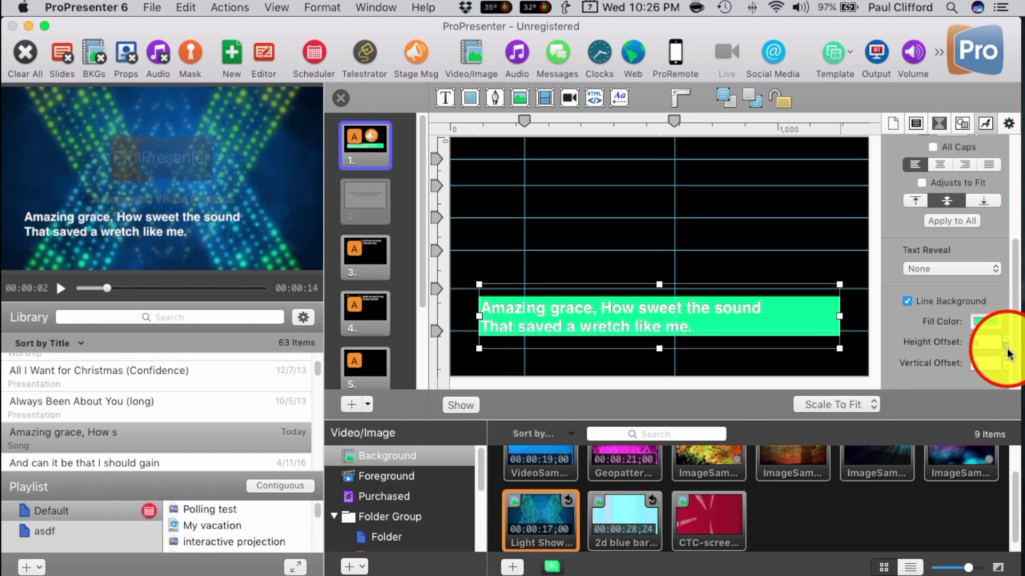
click(1008, 354)
click(1007, 354)
click(1007, 354)
click(1007, 355)
click(1007, 354)
click(1008, 354)
click(1008, 354)
click(1007, 354)
click(1007, 355)
click(1007, 355)
click(1007, 355)
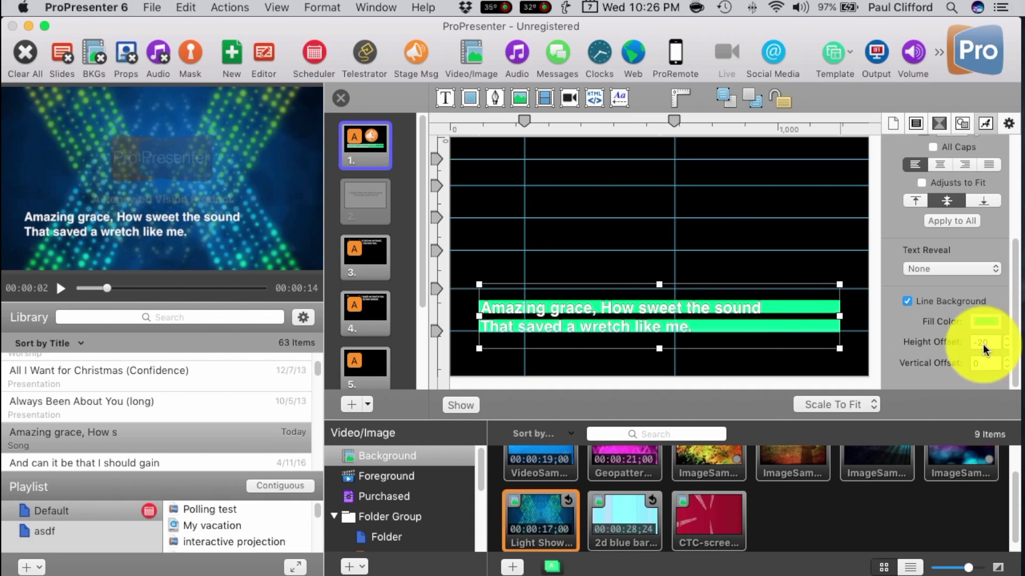
Adjust the line background's Vertical Offset to -11
click(1007, 368)
click(1008, 368)
click(1007, 368)
click(1007, 368)
click(1007, 368)
click(1008, 368)
click(1007, 368)
click(1007, 367)
click(1007, 368)
click(1007, 368)
click(1007, 368)
click(1007, 368)
click(1008, 368)
click(1007, 367)
click(1007, 368)
click(1007, 368)
click(1007, 368)
click(1007, 368)
click(1007, 367)
click(1007, 368)
click(1007, 368)
click(1007, 368)
click(1007, 367)
click(1007, 368)
click(1007, 368)
click(1007, 368)
click(1007, 367)
click(1007, 367)
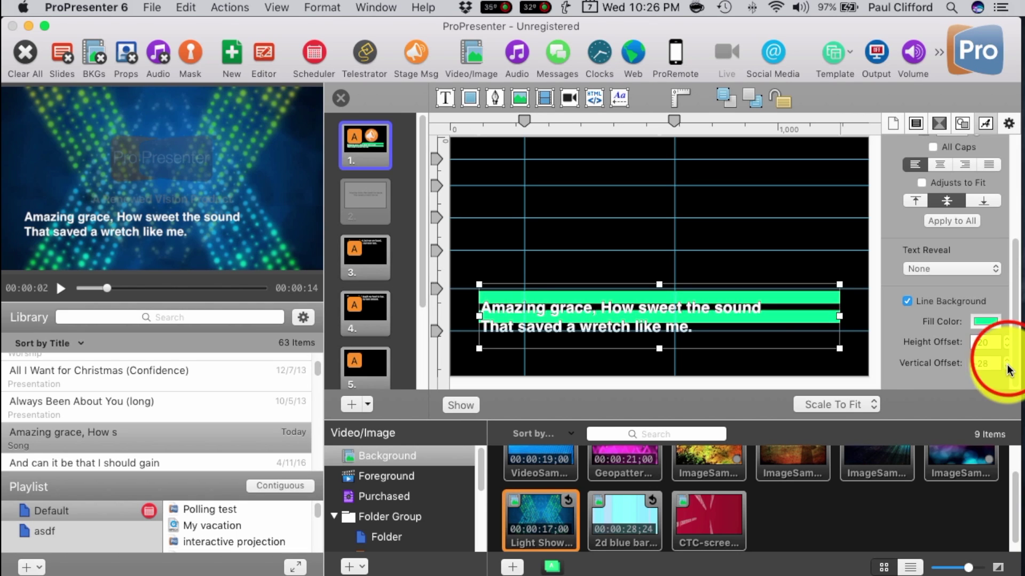
click(1007, 363)
click(1007, 362)
click(1008, 363)
click(1007, 363)
click(1008, 363)
click(1008, 363)
click(1007, 363)
click(1008, 363)
click(1008, 362)
click(1008, 363)
click(1008, 363)
click(1007, 363)
click(1008, 363)
click(1007, 363)
click(1007, 363)
click(1008, 363)
click(1008, 362)
click(992, 362)
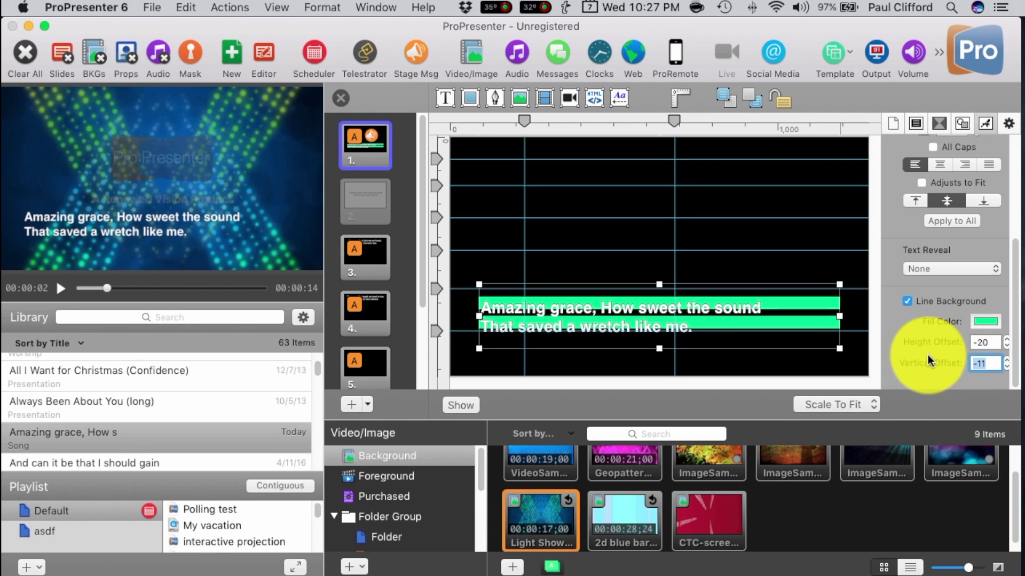
Set Vertical Offset to 0, fill the bars with black Licorice, and exit the editor
text(0)
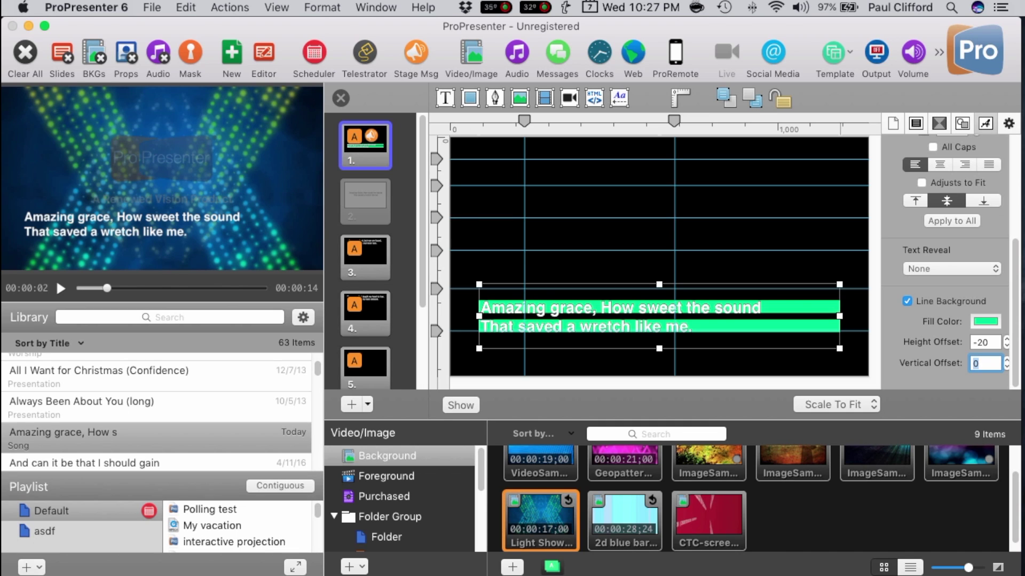
click(985, 322)
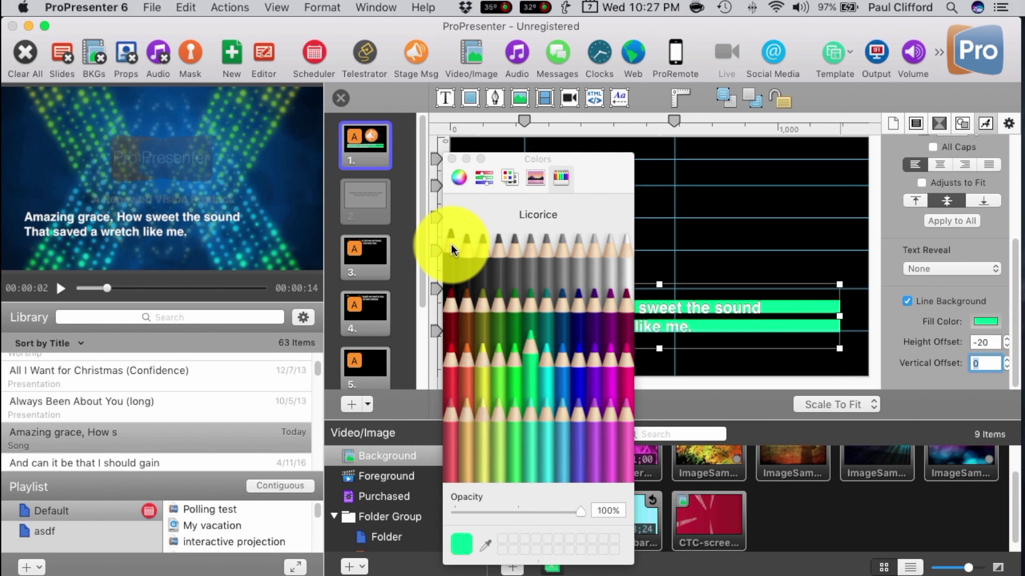
click(450, 244)
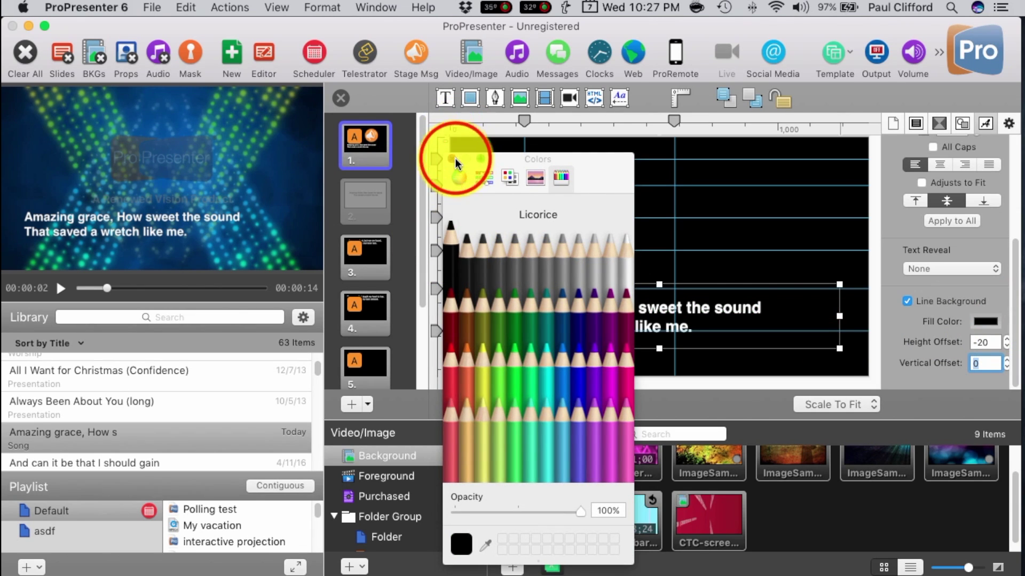
click(454, 159)
click(336, 99)
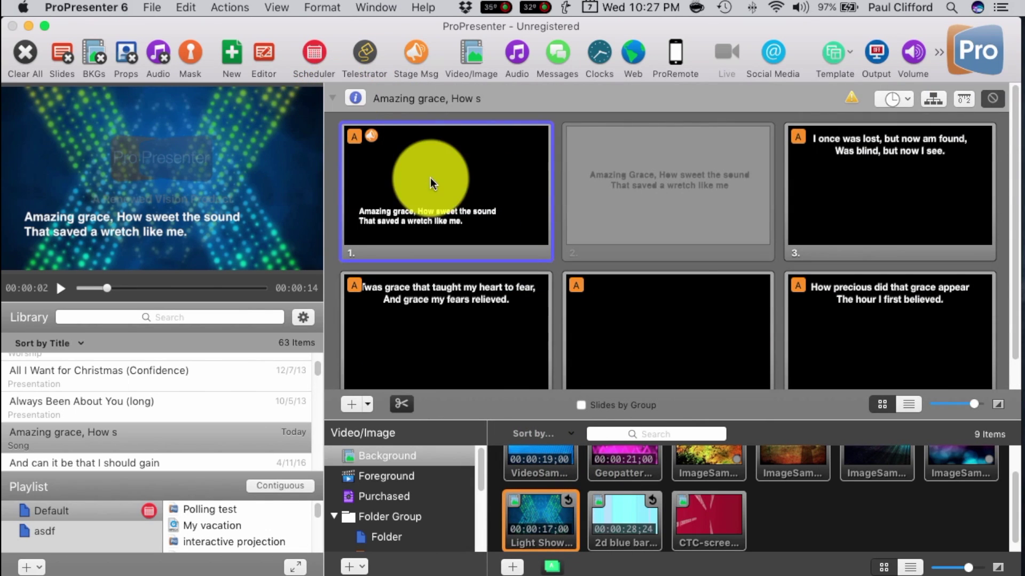
Send slide 1 of Amazing grace live to output
click(440, 201)
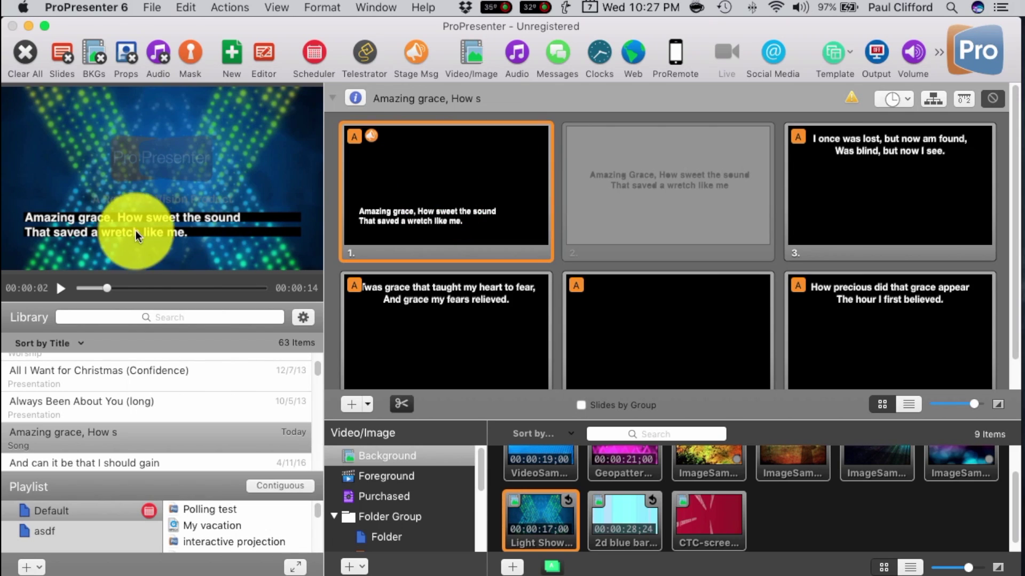